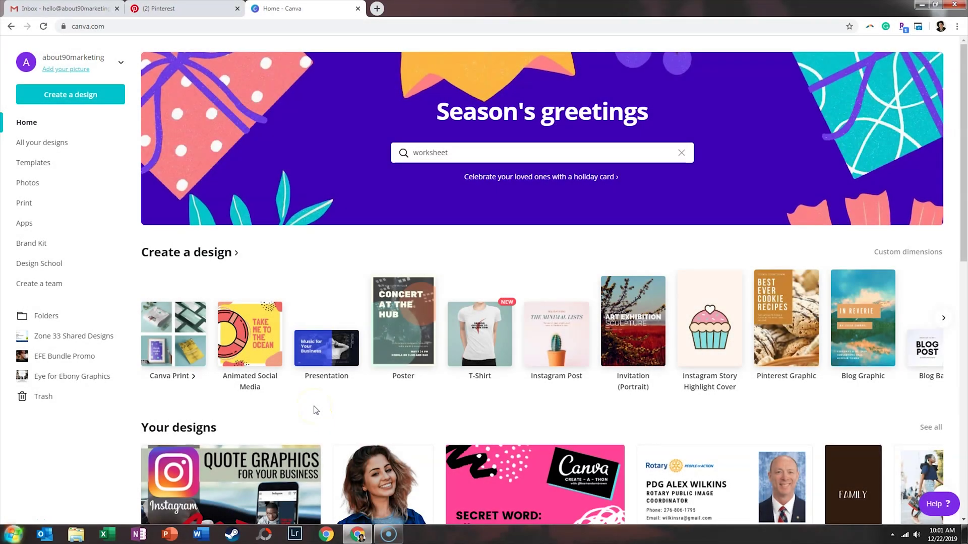
Start a new blank US Letter design from the Worksheet search suggestion
{"action": "left_click", "coordinate": [476, 153]}
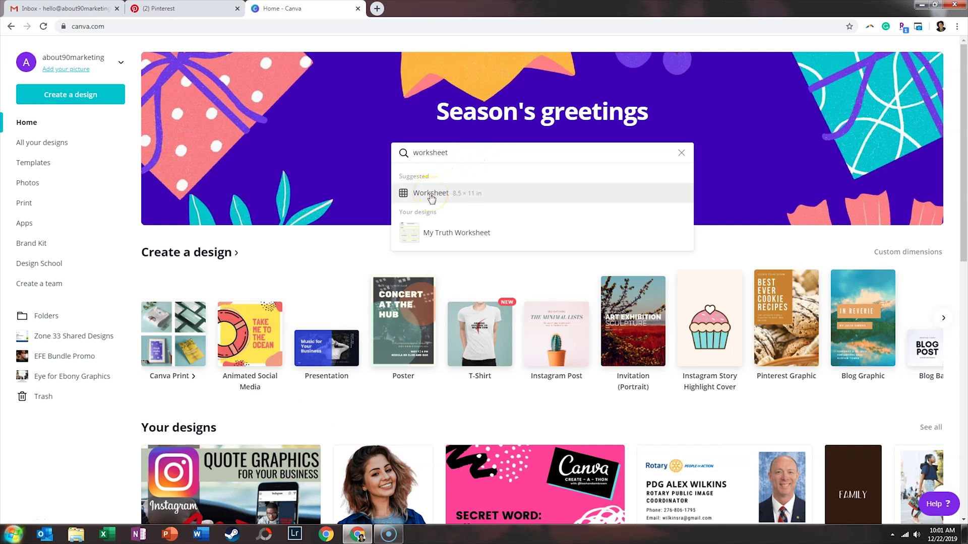
{"action": "left_click", "coordinate": [463, 202]}
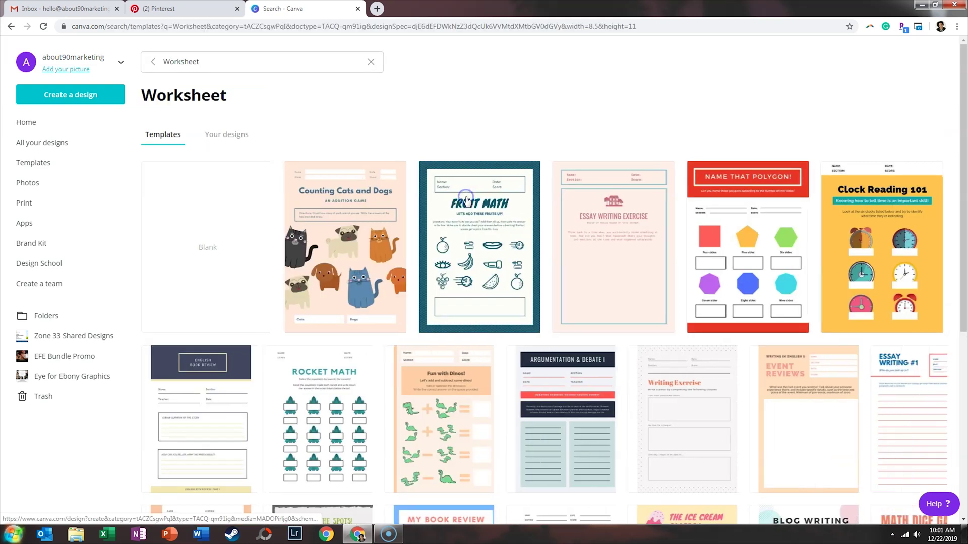
{"action": "left_click", "coordinate": [191, 253]}
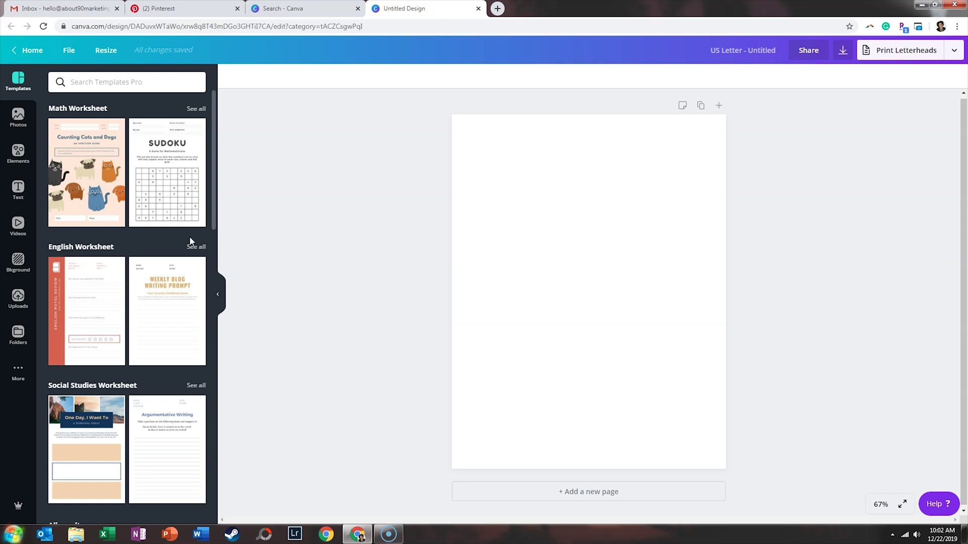
{"action": "left_click", "coordinate": [170, 196]}
Apply the Blog Writing Prompt template to page 1 and add a blank second page
{"action": "scroll", "coordinate": [170, 197], "scroll_direction": "down", "scroll_amount": 8}
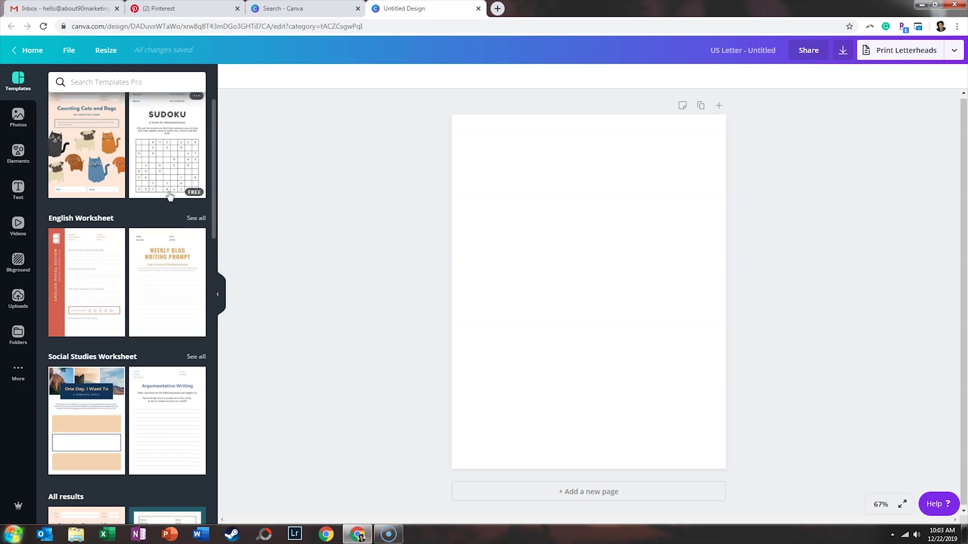
{"action": "scroll", "coordinate": [170, 196], "scroll_direction": "down", "scroll_amount": 2}
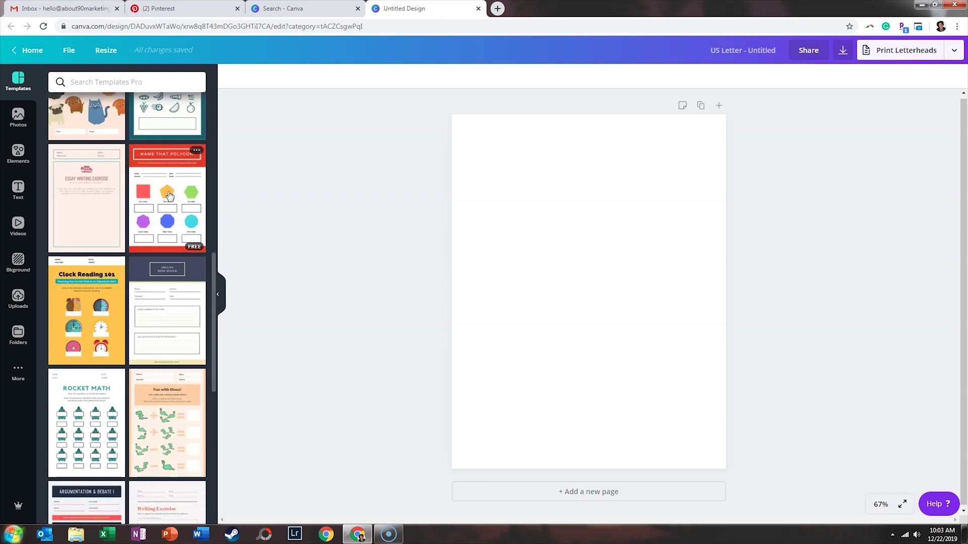
{"action": "scroll", "coordinate": [169, 195], "scroll_direction": "down", "scroll_amount": 6}
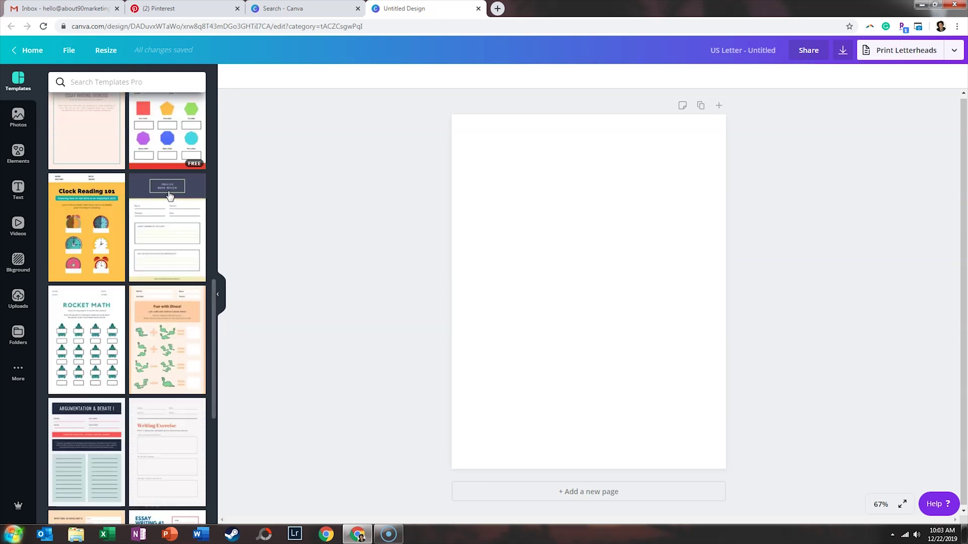
{"action": "left_click", "coordinate": [170, 196]}
{"action": "scroll", "coordinate": [170, 196], "scroll_direction": "down", "scroll_amount": 7}
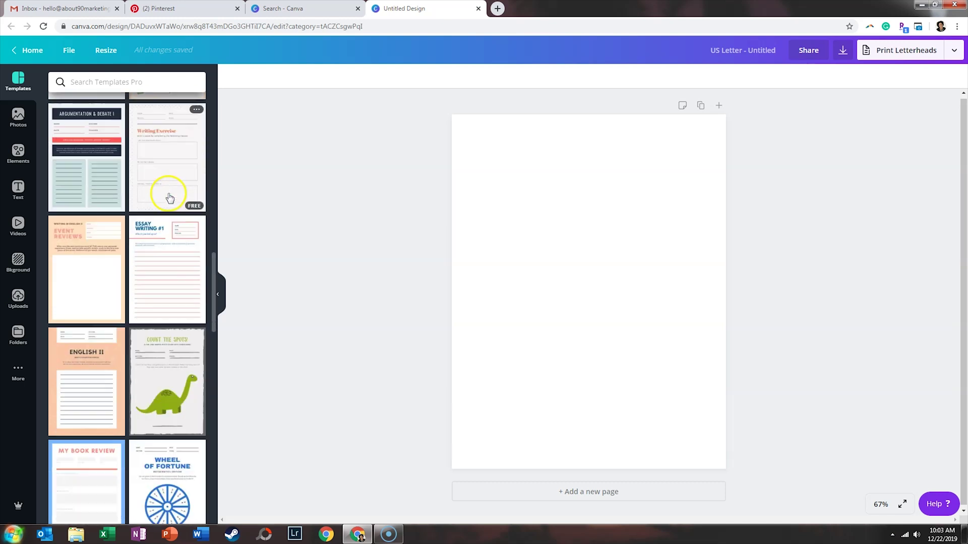
{"action": "scroll", "coordinate": [170, 195], "scroll_direction": "down", "scroll_amount": 2}
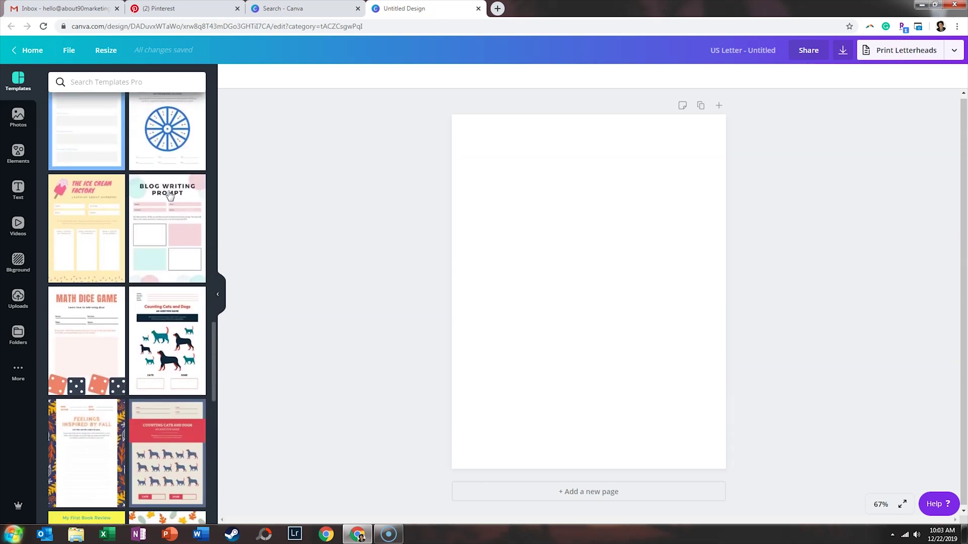
{"action": "left_click", "coordinate": [158, 218]}
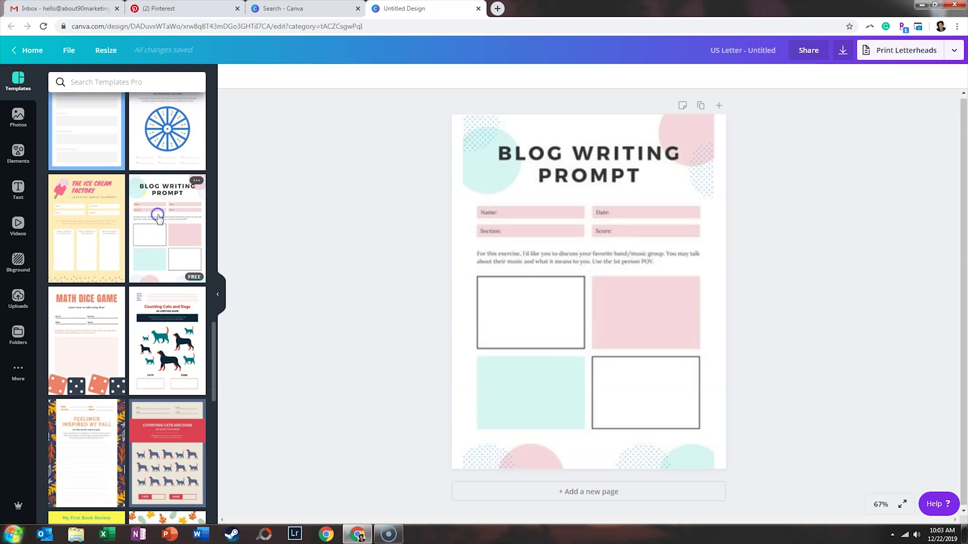
{"action": "scroll", "coordinate": [159, 218], "scroll_direction": "up", "scroll_amount": 3}
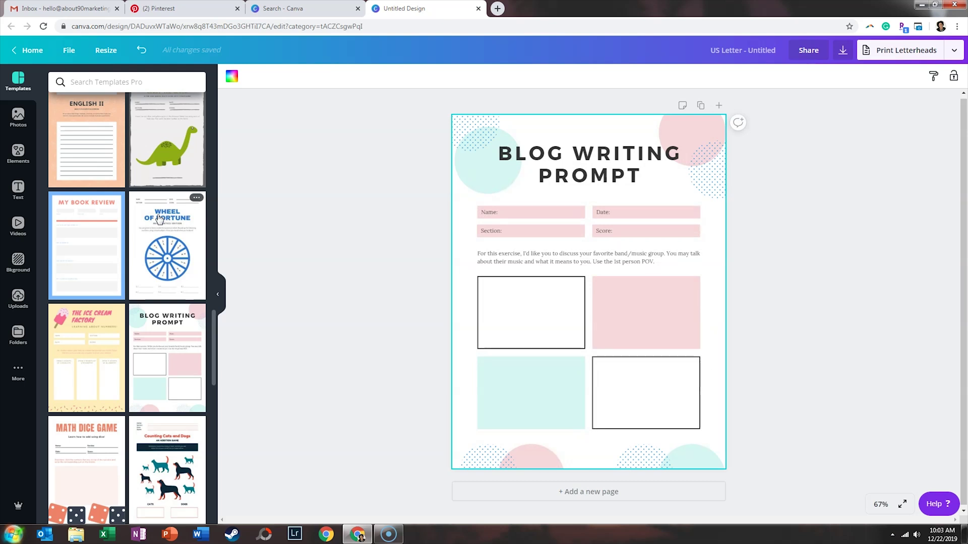
{"action": "left_click", "coordinate": [591, 493]}
Fill page 2 with the My First Book Review template and add a third page
{"action": "scroll", "coordinate": [109, 337], "scroll_direction": "down", "scroll_amount": 8}
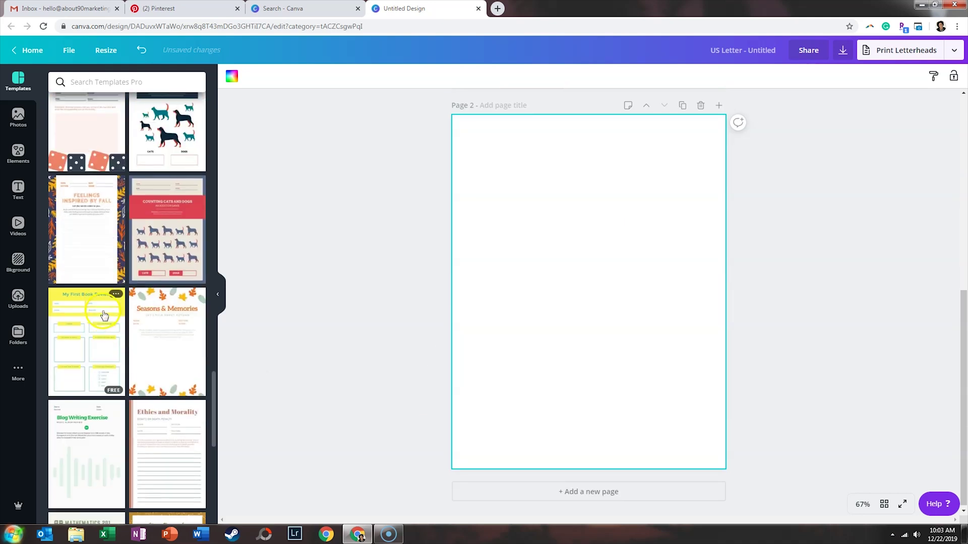
{"action": "left_click", "coordinate": [105, 307]}
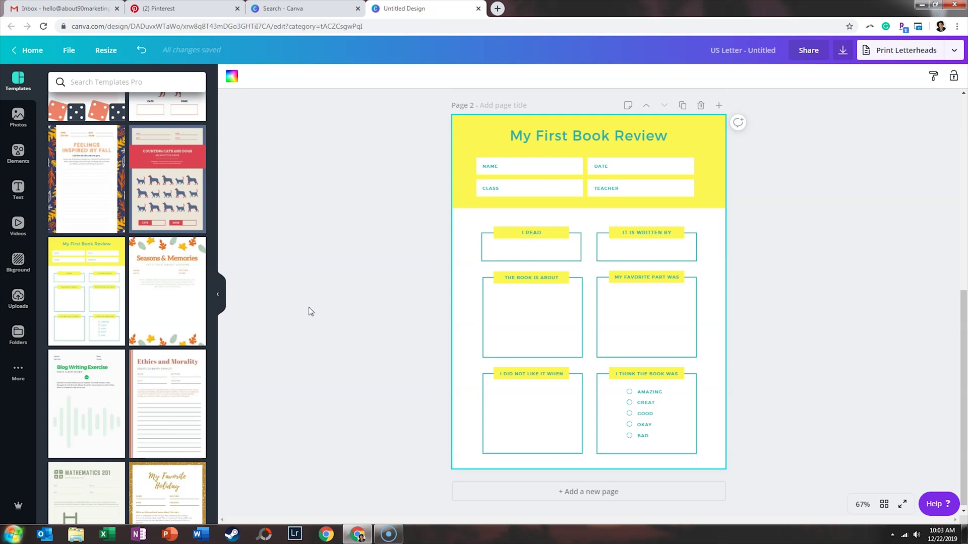
{"action": "left_click", "coordinate": [583, 492]}
Fill page 3 with the Monthly Book Review template and add a fourth page
{"action": "scroll", "coordinate": [145, 348], "scroll_direction": "down", "scroll_amount": 2}
{"action": "left_click", "coordinate": [146, 348]}
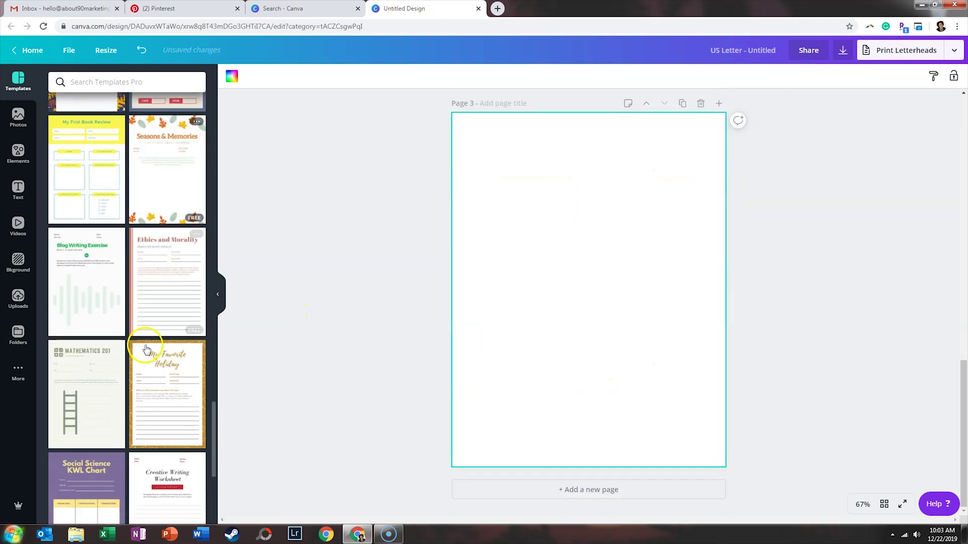
{"action": "scroll", "coordinate": [146, 348], "scroll_direction": "down", "scroll_amount": 6}
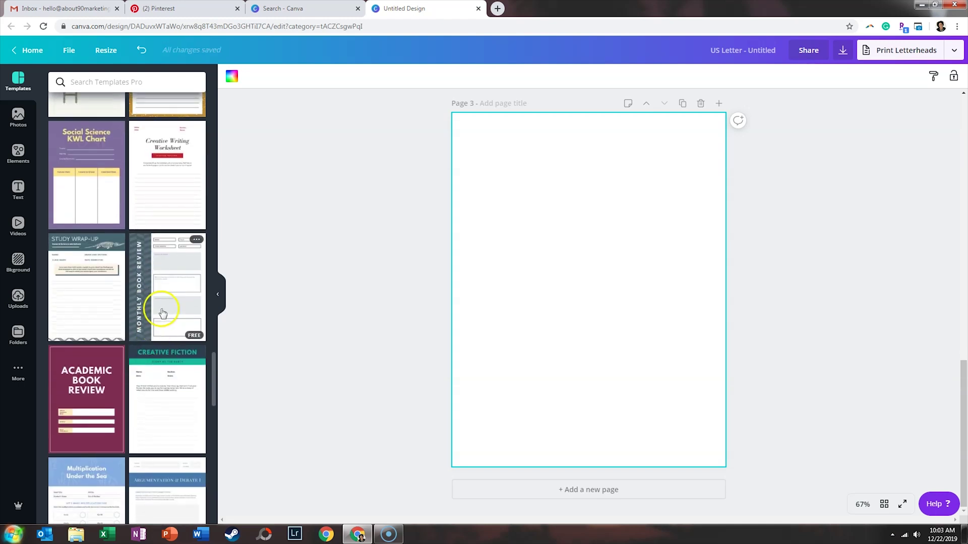
{"action": "left_click", "coordinate": [162, 314]}
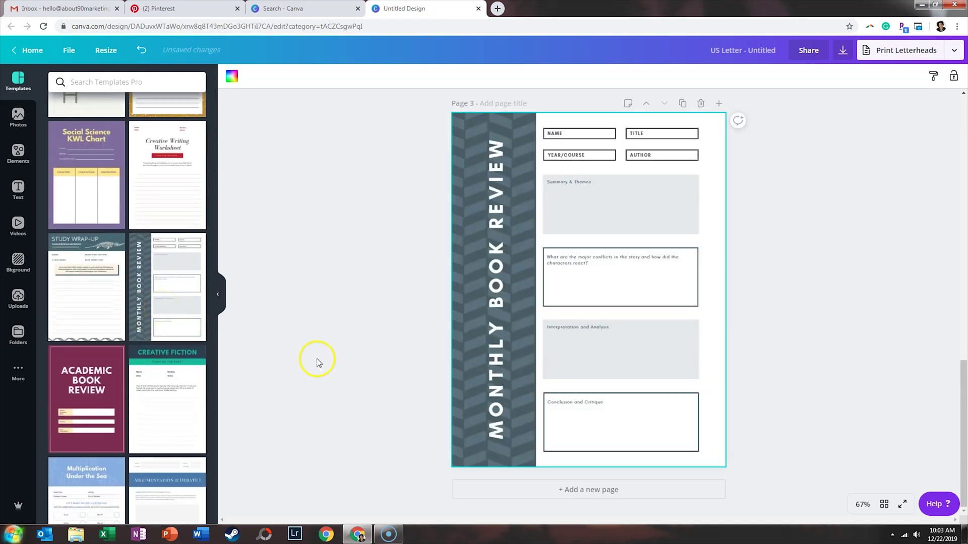
{"action": "left_click", "coordinate": [475, 485]}
Apply the Narrative Writing Exercise template to the newly added page
{"action": "scroll", "coordinate": [182, 384], "scroll_direction": "down", "scroll_amount": 1}
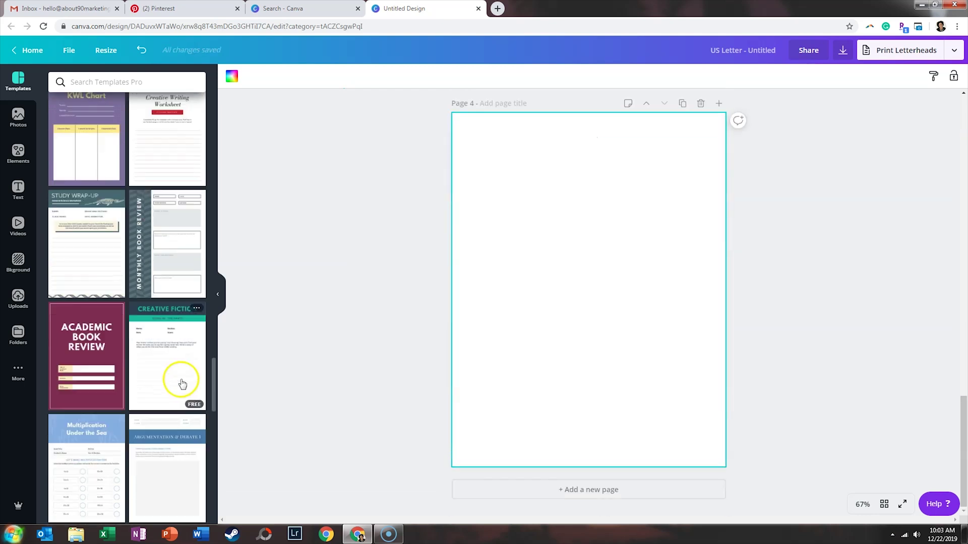
{"action": "scroll", "coordinate": [182, 384], "scroll_direction": "down", "scroll_amount": 10}
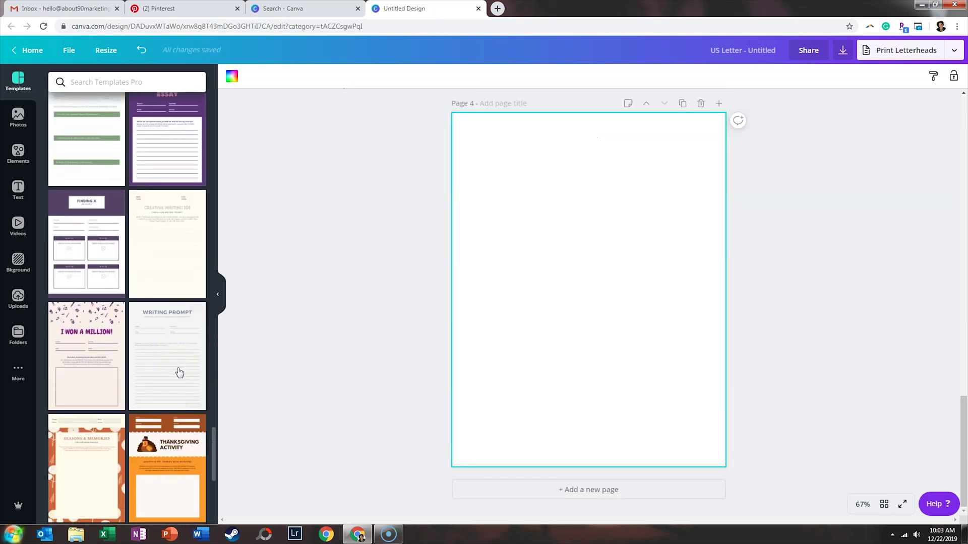
{"action": "scroll", "coordinate": [179, 373], "scroll_direction": "down", "scroll_amount": 5}
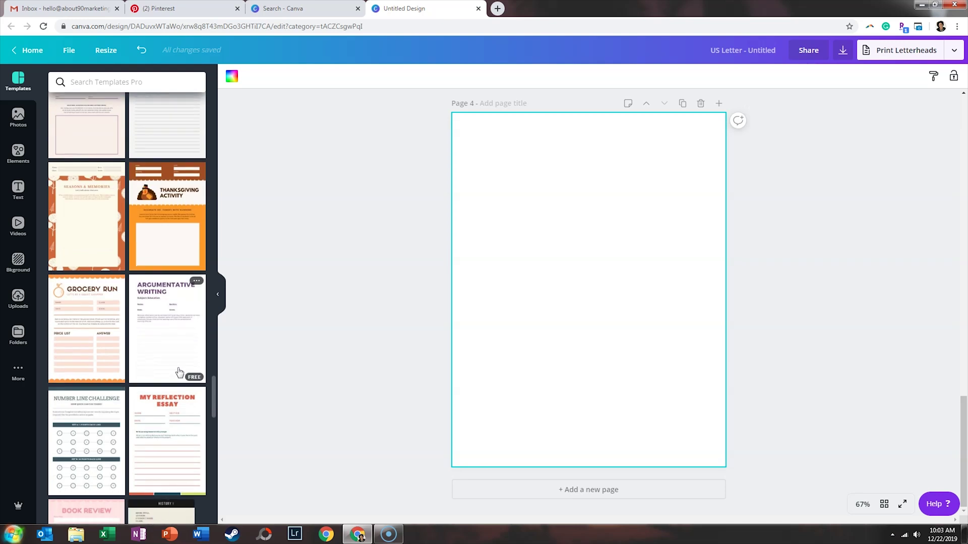
{"action": "left_click", "coordinate": [81, 349]}
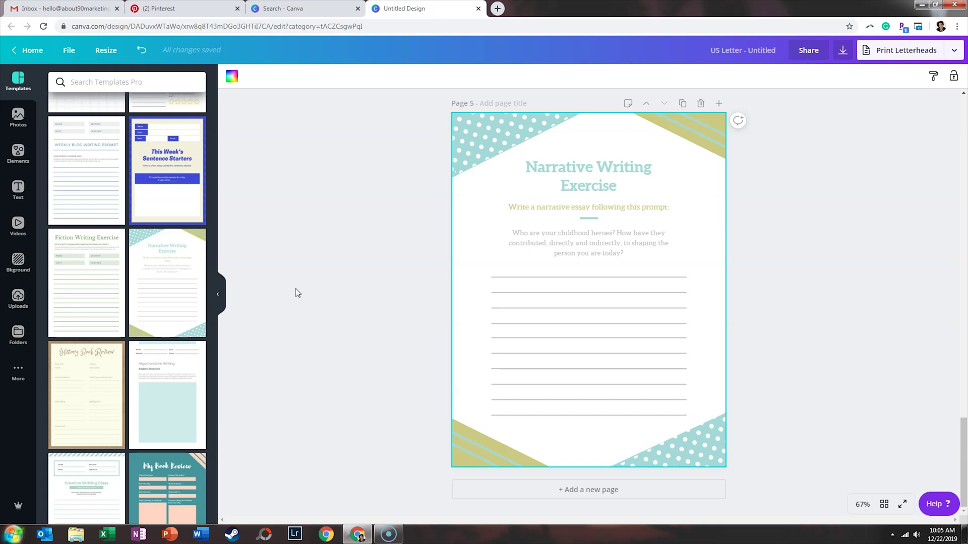
Add page 6 and fill it with the AB Science Class: KWL Chart template
{"action": "scroll", "coordinate": [153, 310], "scroll_direction": "down", "scroll_amount": 7}
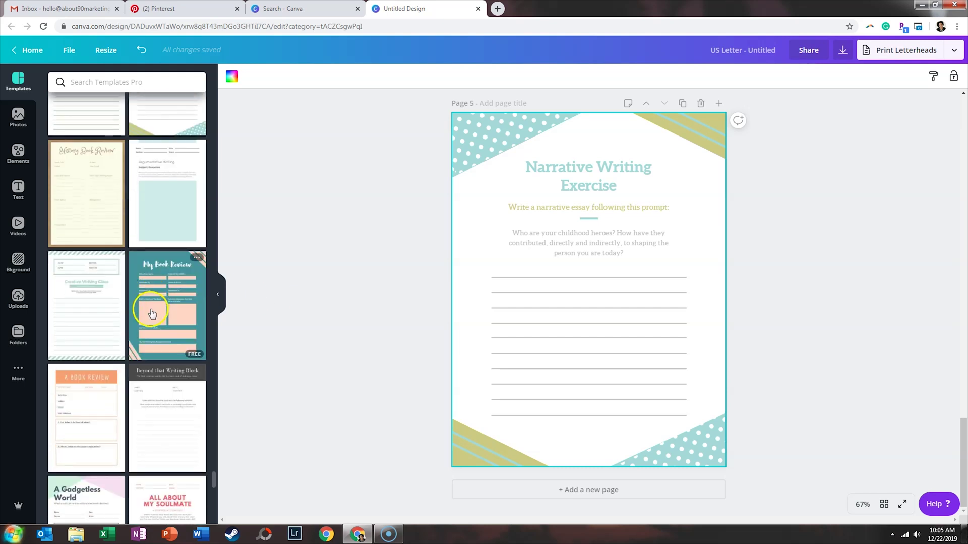
{"action": "scroll", "coordinate": [152, 312], "scroll_direction": "down", "scroll_amount": 8}
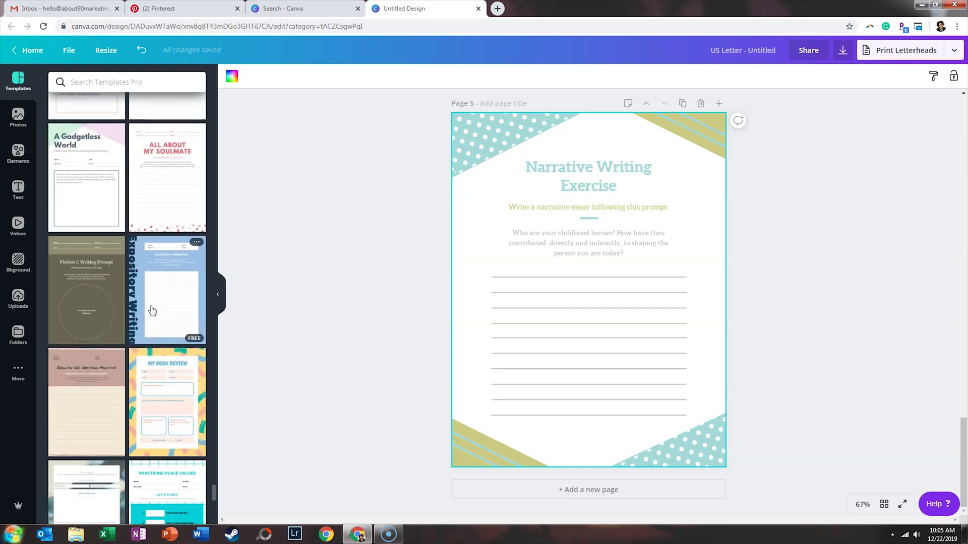
{"action": "scroll", "coordinate": [152, 310], "scroll_direction": "down", "scroll_amount": 5}
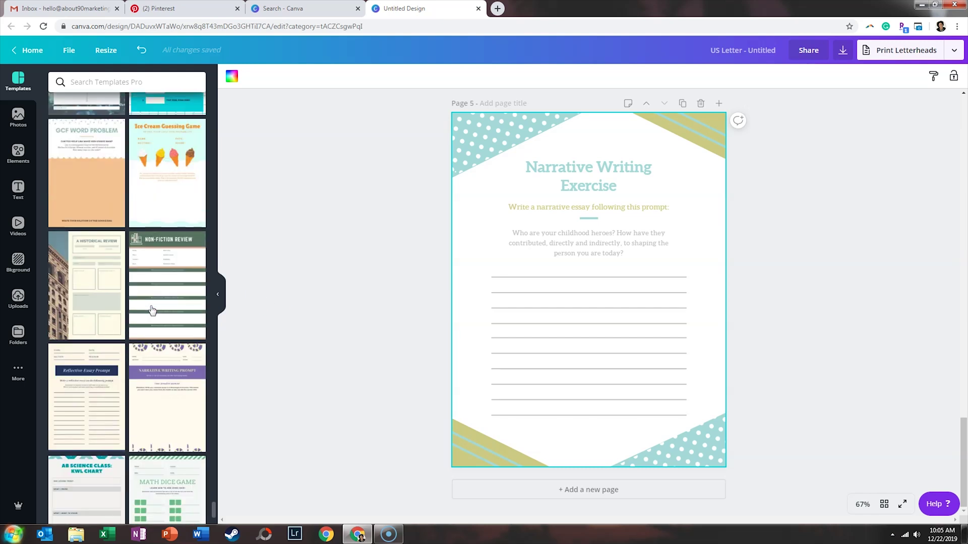
{"action": "scroll", "coordinate": [152, 310], "scroll_direction": "down", "scroll_amount": 3}
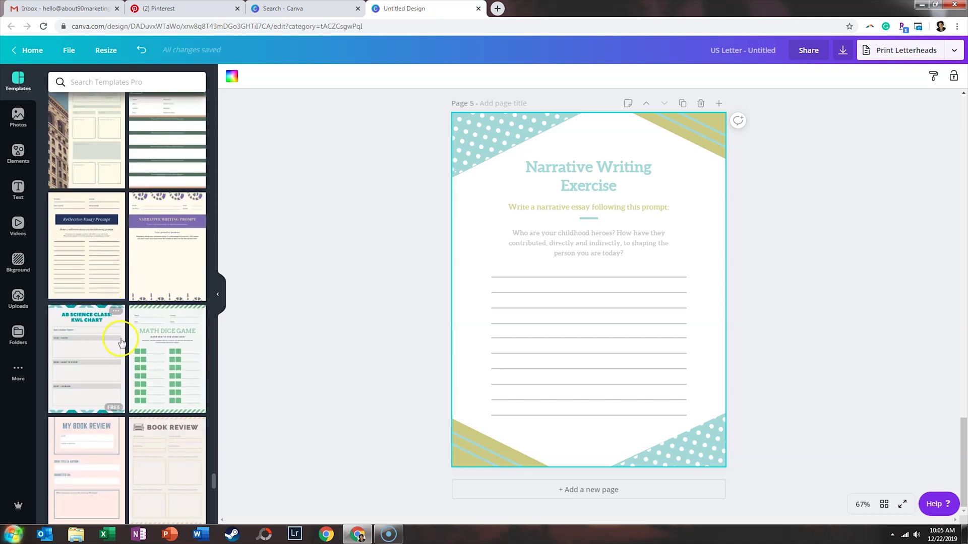
{"action": "left_click", "coordinate": [515, 491]}
{"action": "left_click", "coordinate": [98, 359]}
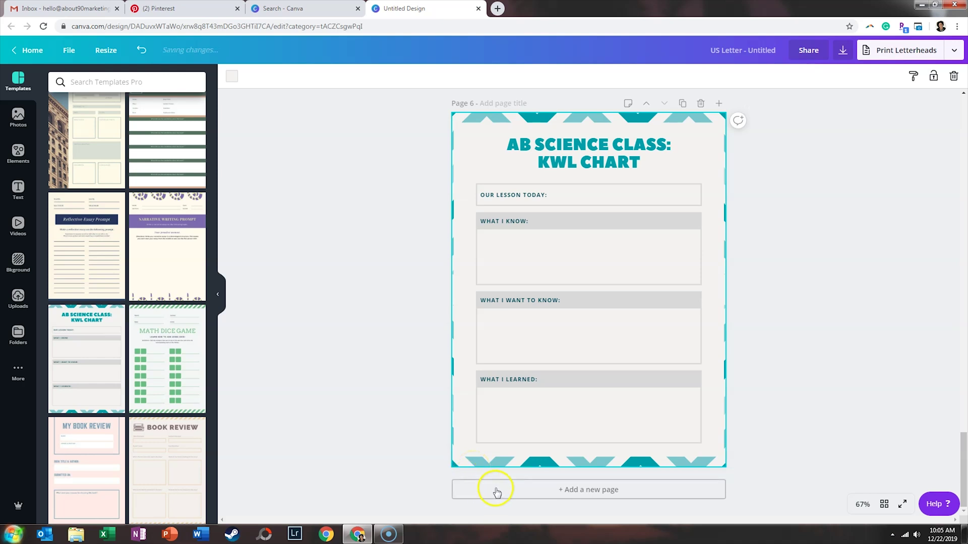
{"action": "left_click", "coordinate": [514, 462]}
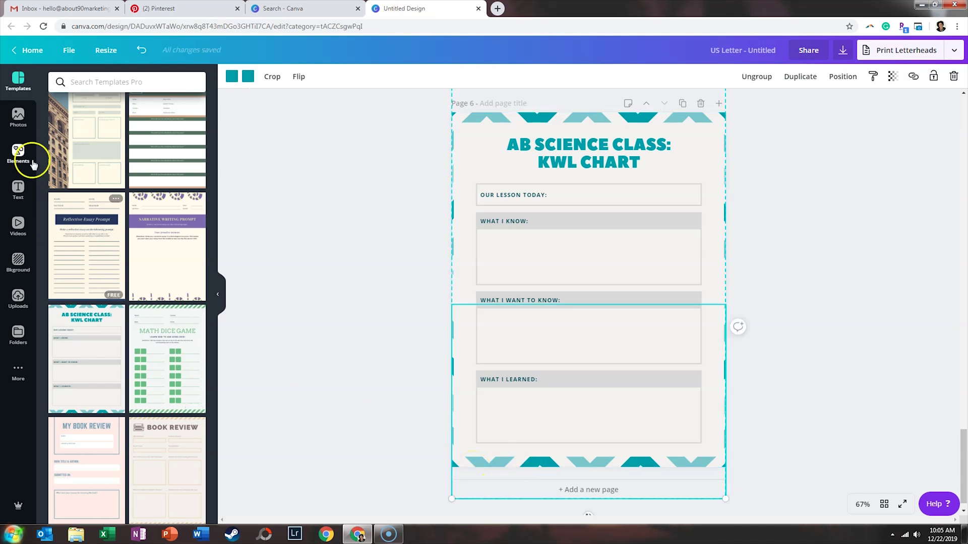
Add a square, flatten it into a full-width bar along the page bottom, and colour it teal
{"action": "left_click", "coordinate": [18, 151]}
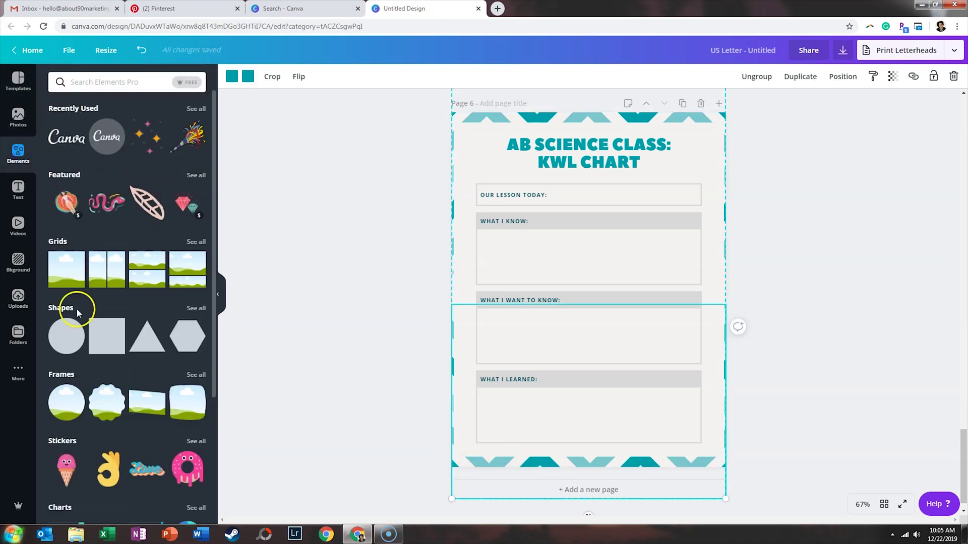
{"action": "left_click", "coordinate": [107, 335]}
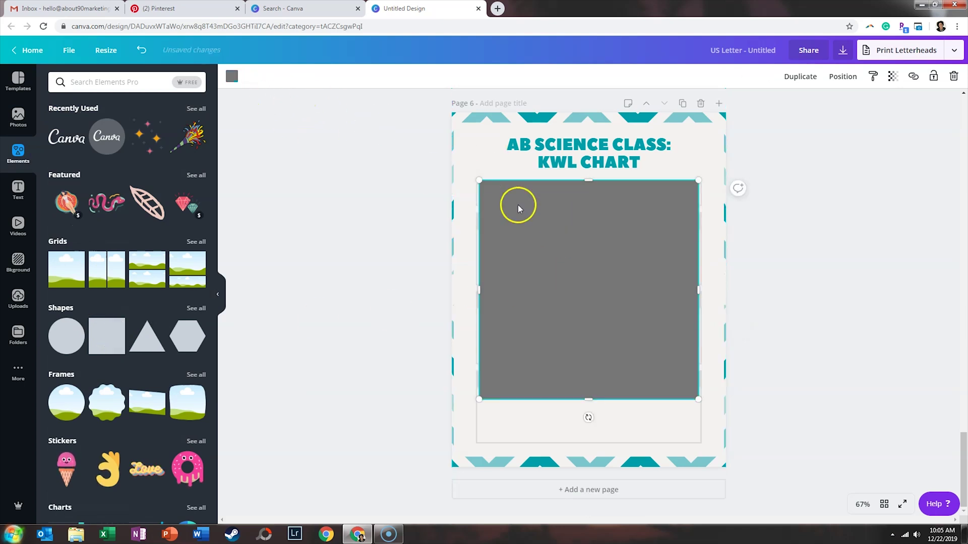
{"action": "left_click_drag", "start_coordinate": [591, 183], "coordinate": [509, 460]}
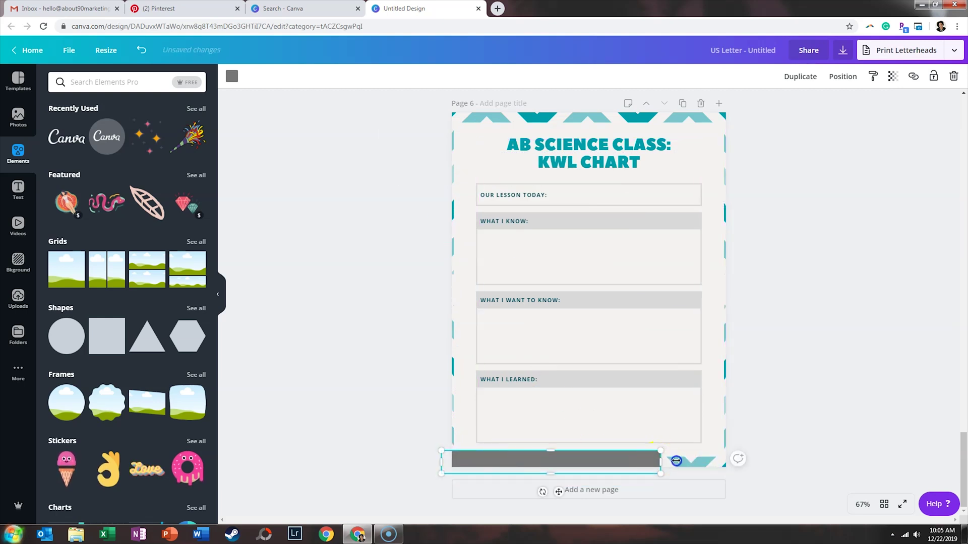
{"action": "left_click_drag", "start_coordinate": [661, 462], "coordinate": [896, 462]}
{"action": "left_click", "coordinate": [232, 75]}
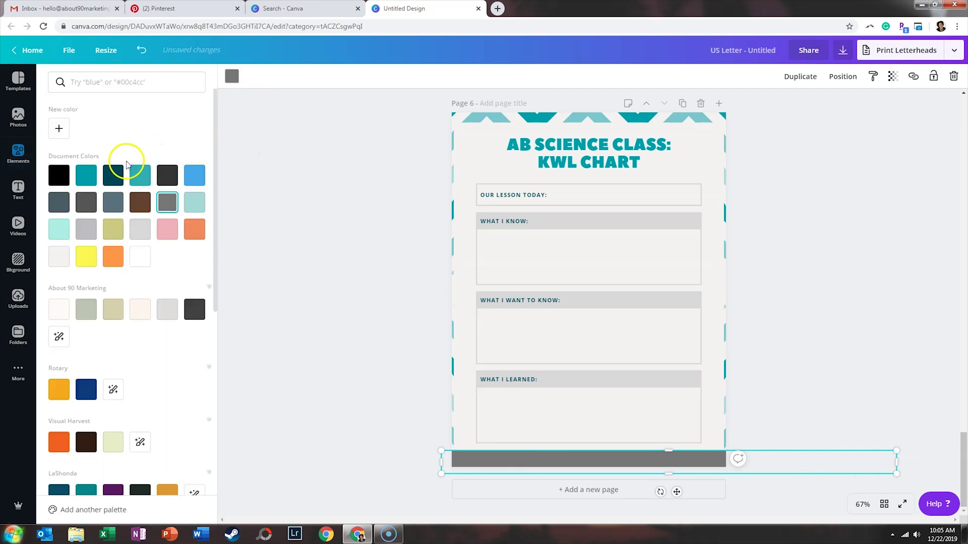
{"action": "left_click", "coordinate": [80, 181]}
{"action": "left_click", "coordinate": [333, 346]}
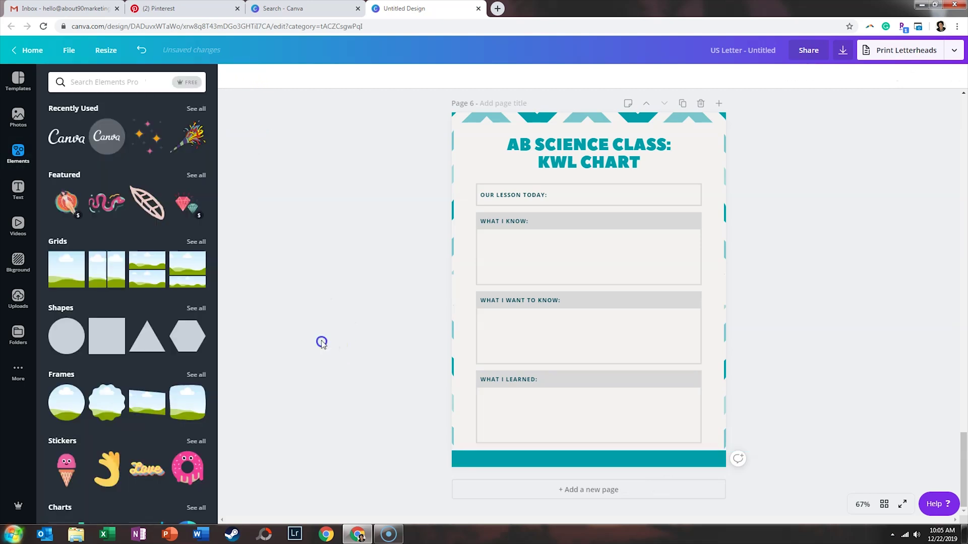
{"action": "left_click", "coordinate": [18, 189]}
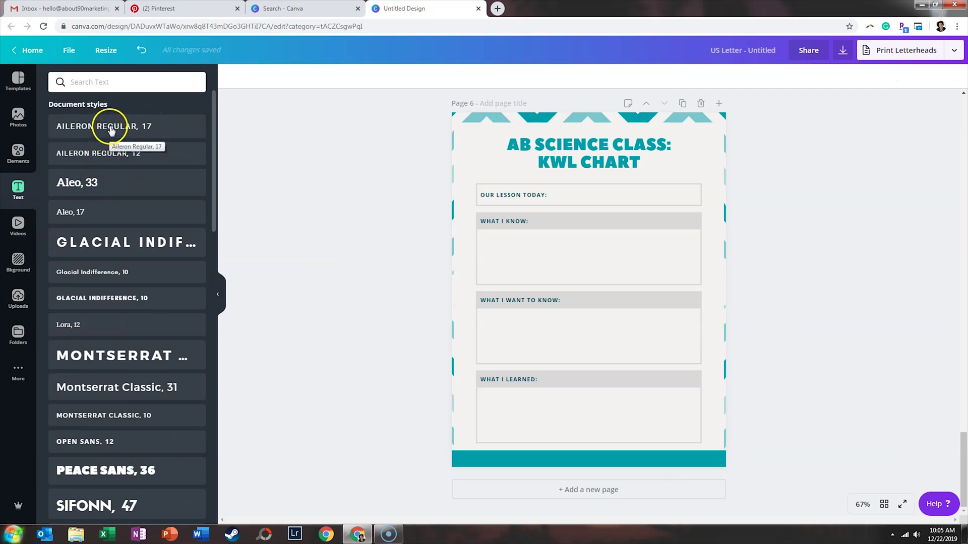
Add an Aileron Regular placeholder website and e-mail line, widened to one line on the footer bar
{"action": "left_click", "coordinate": [110, 139]}
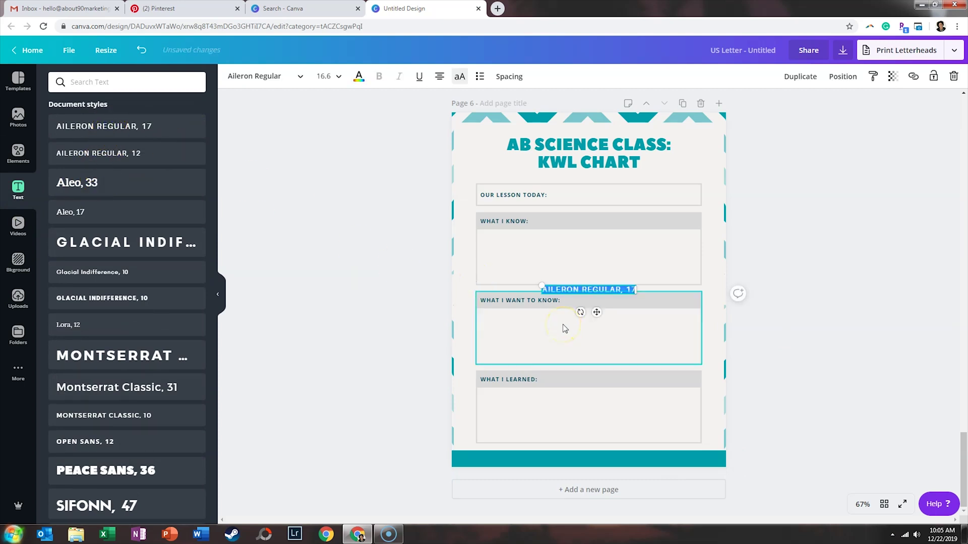
{"action": "type", "text": "www.your"}
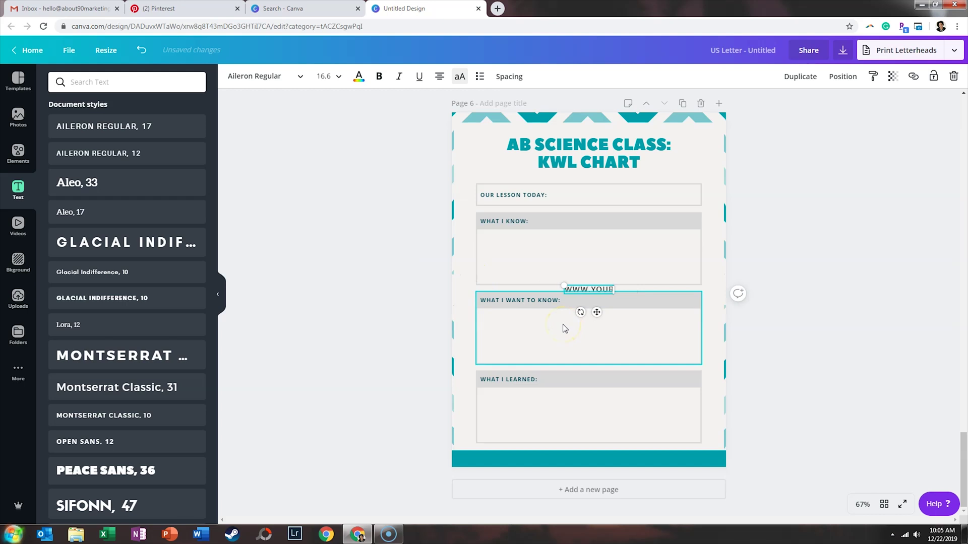
{"action": "type", "text": "website.co"}
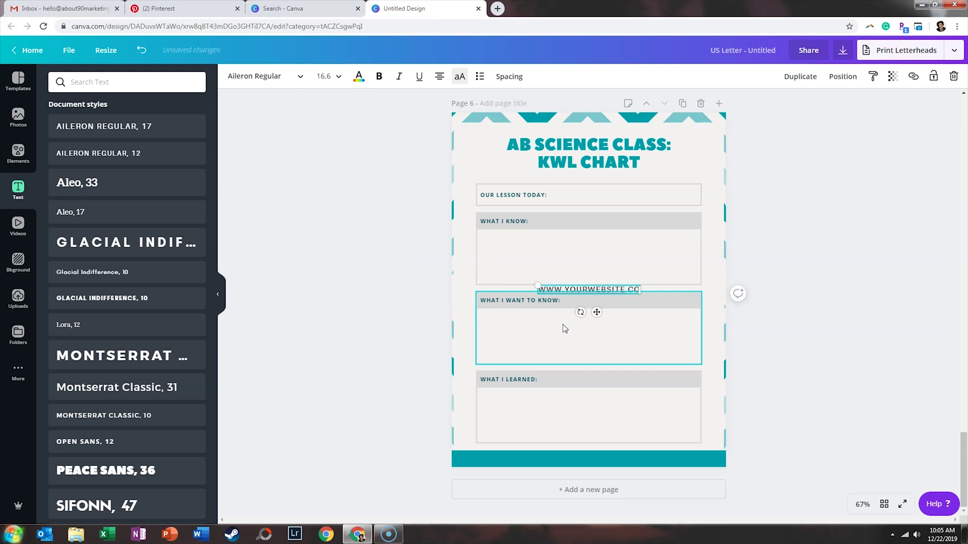
{"action": "type", "text": "m"}
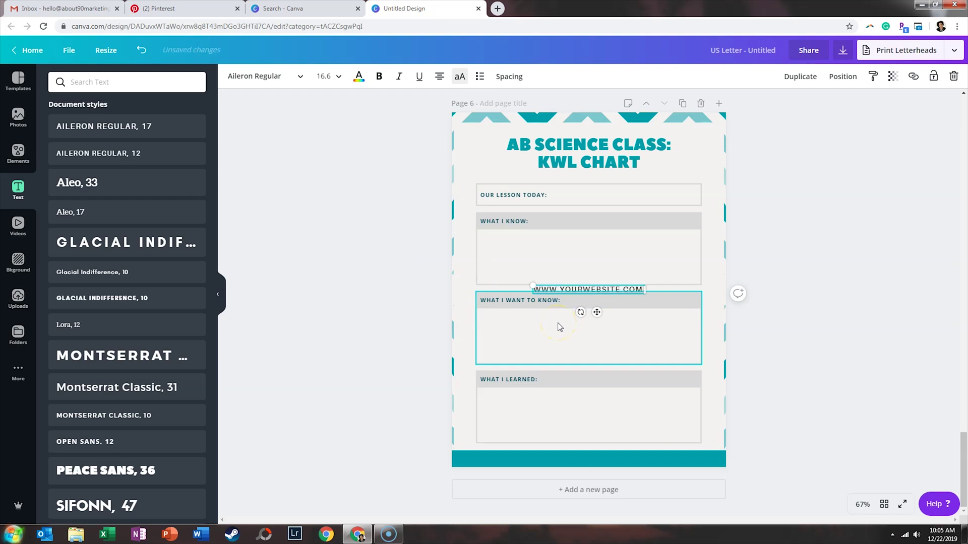
{"action": "type", "text": " | hello"}
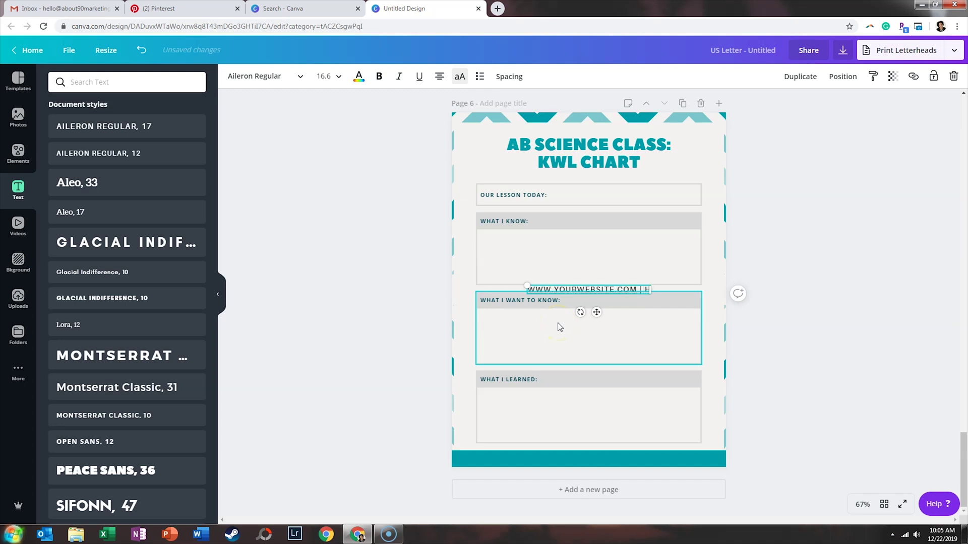
{"action": "type", "text": "@yourwebsite"}
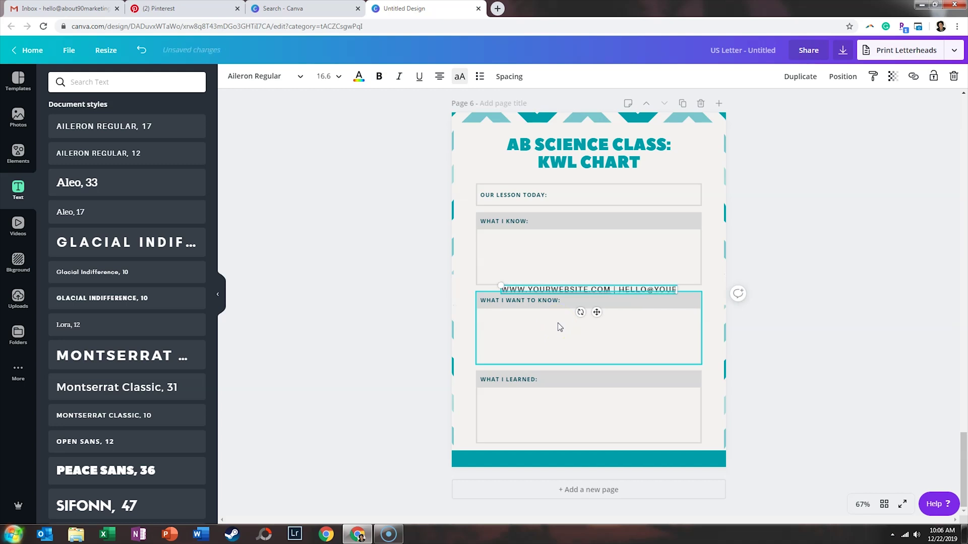
{"action": "type", "text": ".com"}
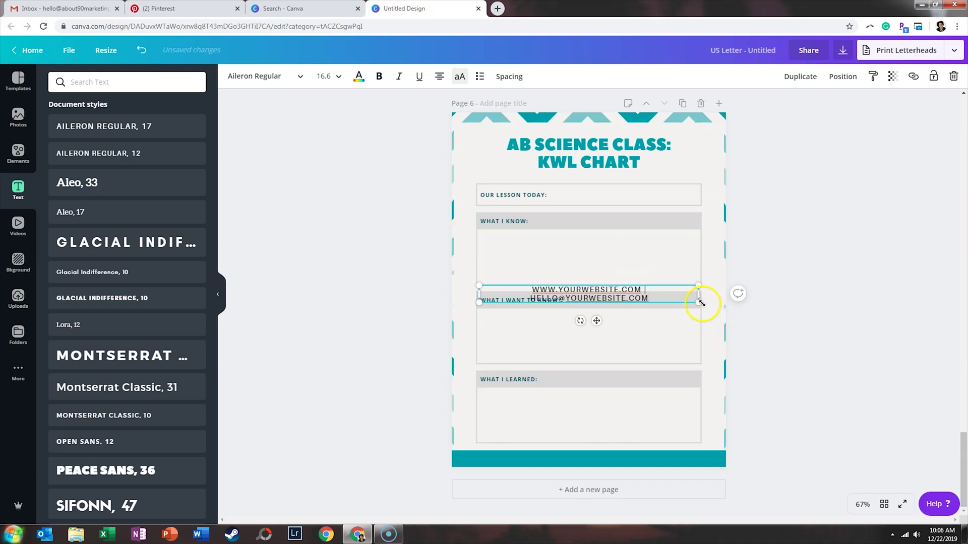
{"action": "left_click_drag", "start_coordinate": [698, 294], "coordinate": [737, 449]}
{"action": "left_click", "coordinate": [841, 426]}
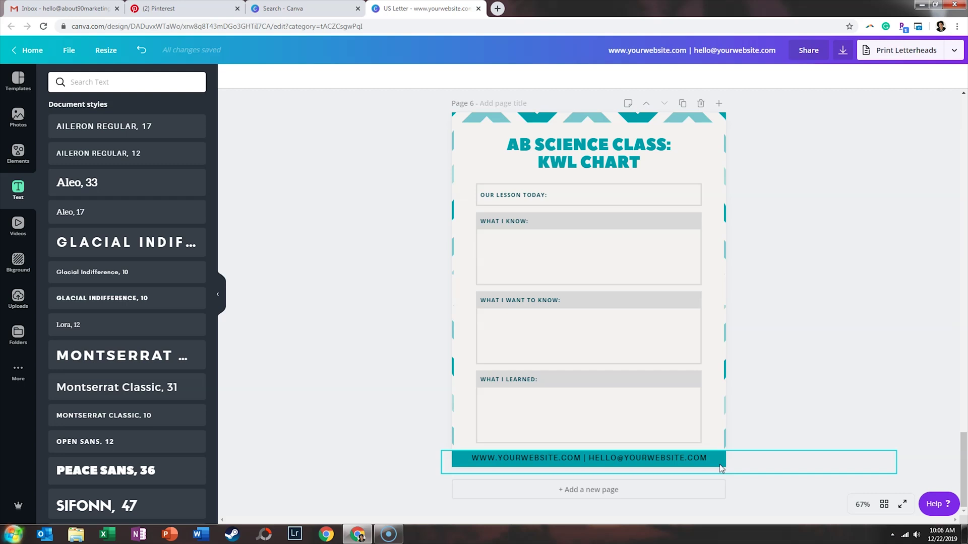
{"action": "left_click", "coordinate": [843, 50]}
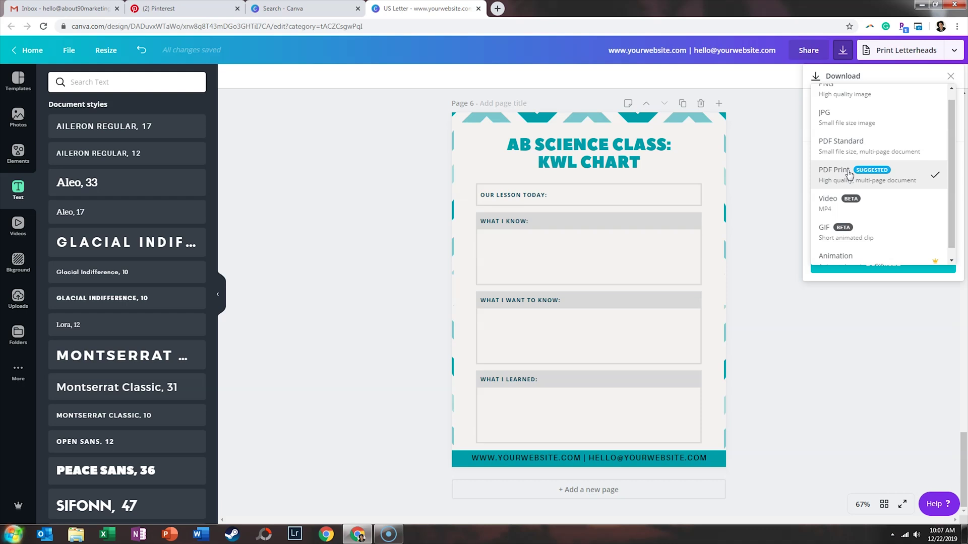
{"action": "left_click", "coordinate": [850, 175]}
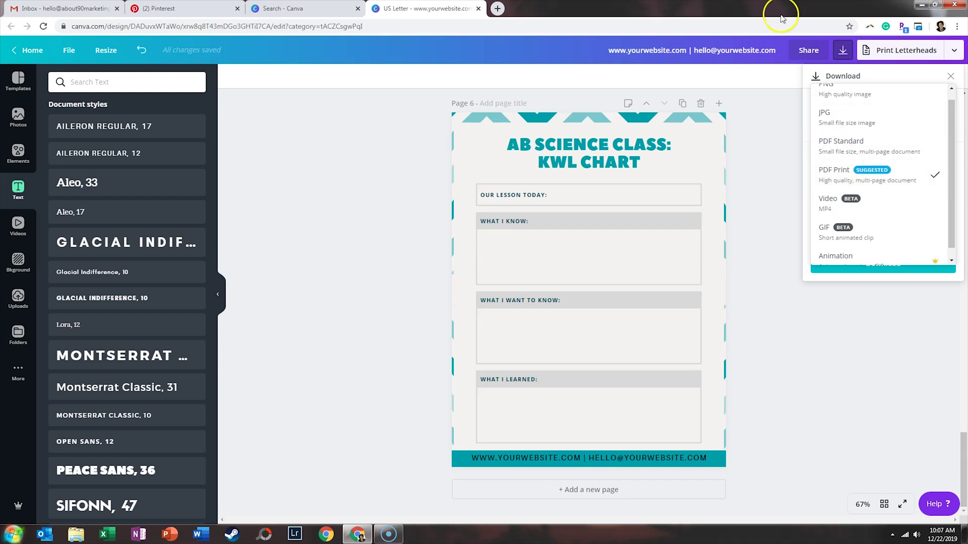
{"action": "left_click", "coordinate": [748, 181]}
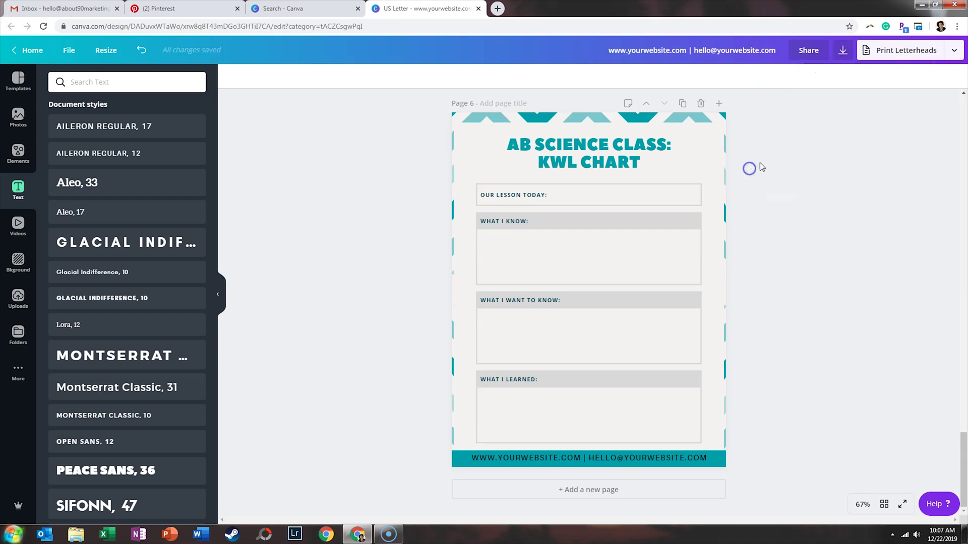
{"action": "left_click", "coordinate": [682, 103]}
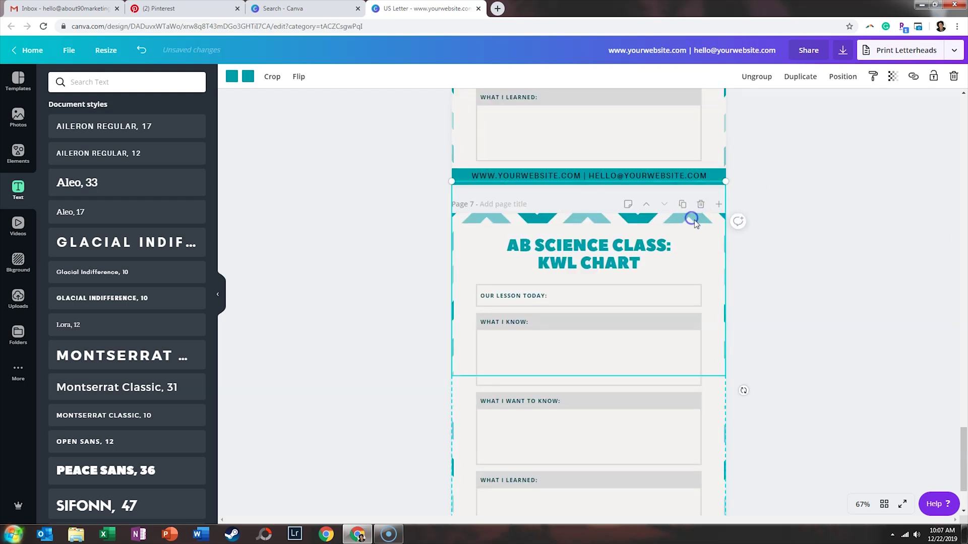
On the copied page, change both lines of the worksheet title to black
{"action": "left_click", "coordinate": [785, 259]}
{"action": "scroll", "coordinate": [413, 391], "scroll_direction": "down", "scroll_amount": 2}
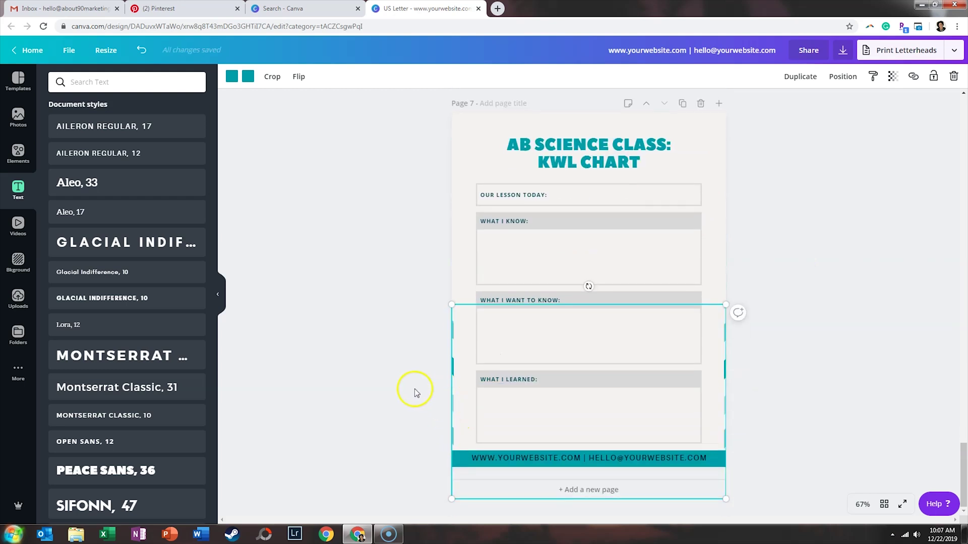
{"action": "left_click", "coordinate": [409, 388]}
{"action": "left_click", "coordinate": [617, 145]}
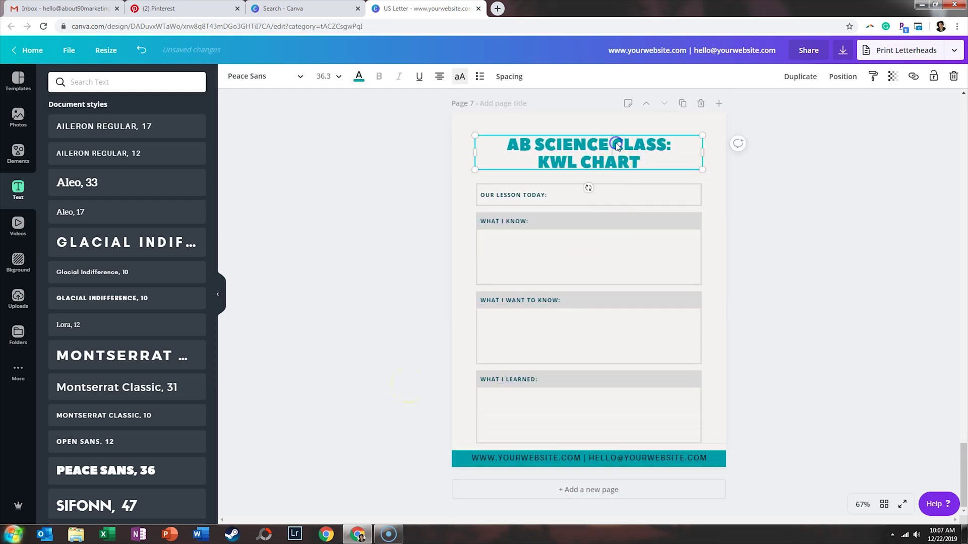
{"action": "double_click", "coordinate": [617, 144]}
{"action": "left_click", "coordinate": [617, 143]}
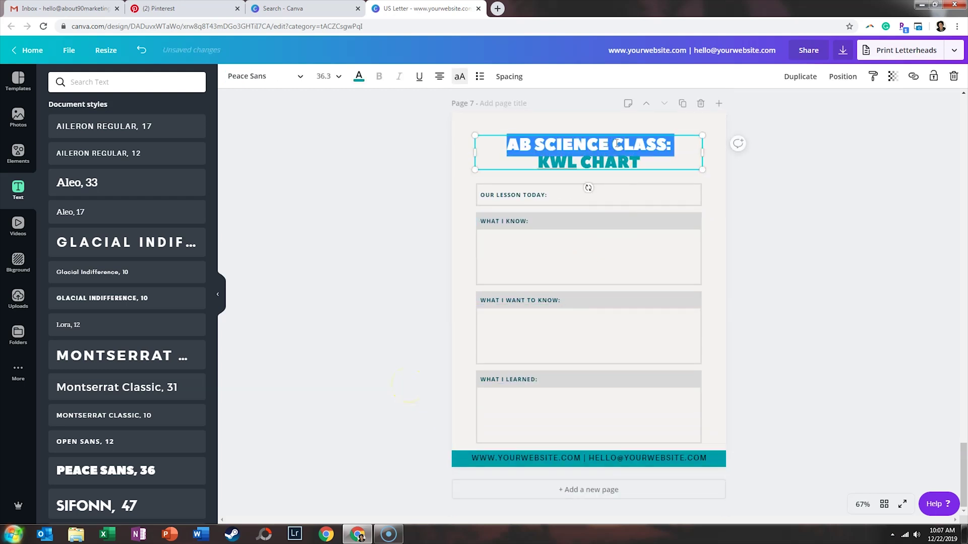
{"action": "left_click", "coordinate": [358, 77]}
{"action": "left_click", "coordinate": [59, 175]}
{"action": "left_click", "coordinate": [319, 222]}
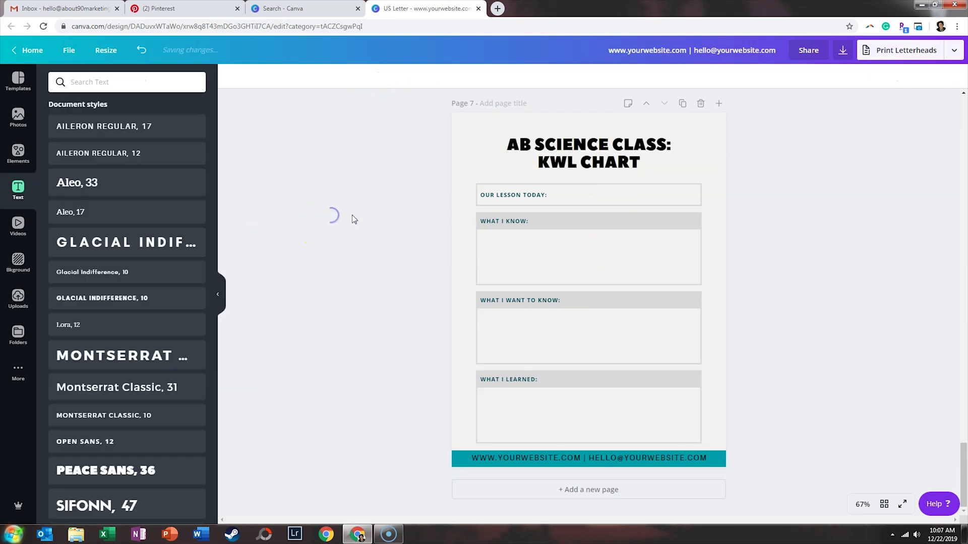
Make the footer bar black and its contact text white
{"action": "left_click", "coordinate": [461, 468]}
{"action": "left_click", "coordinate": [231, 77]}
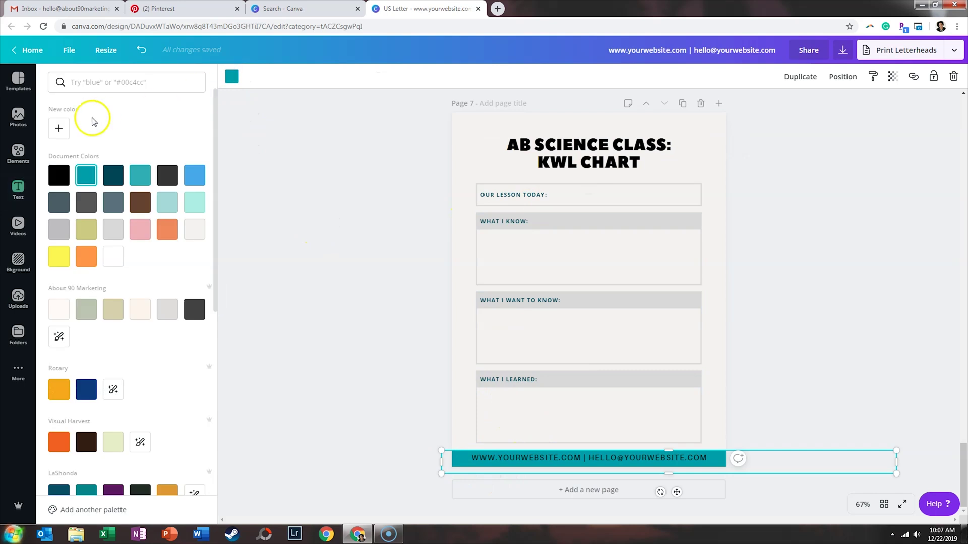
{"action": "left_click", "coordinate": [55, 181]}
{"action": "left_click", "coordinate": [515, 463]}
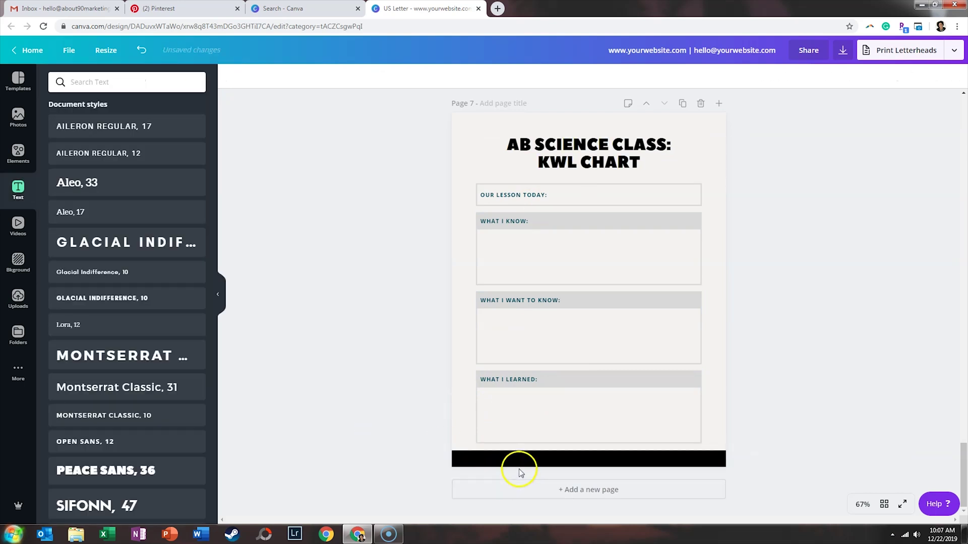
{"action": "double_click", "coordinate": [515, 463]}
{"action": "left_click", "coordinate": [358, 76]}
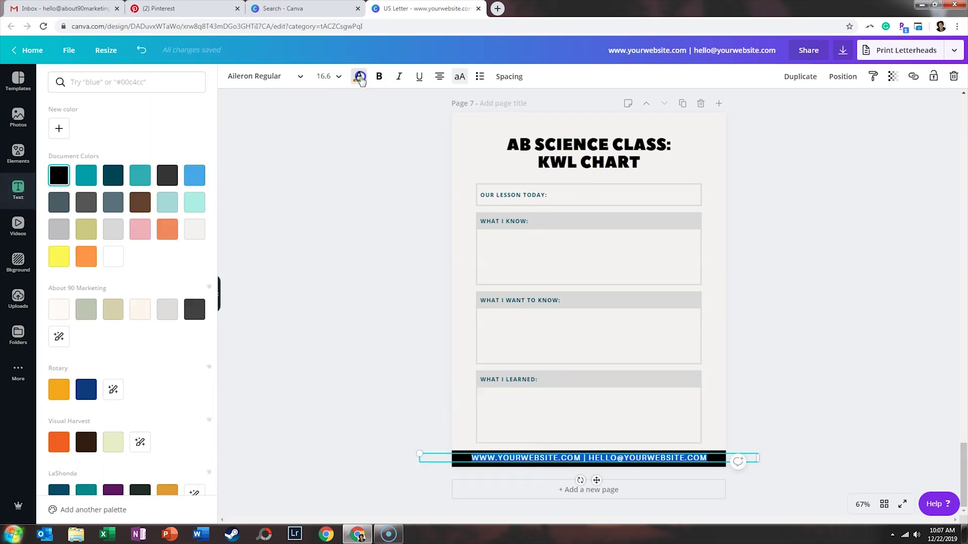
{"action": "scroll", "coordinate": [169, 386], "scroll_direction": "down", "scroll_amount": 7}
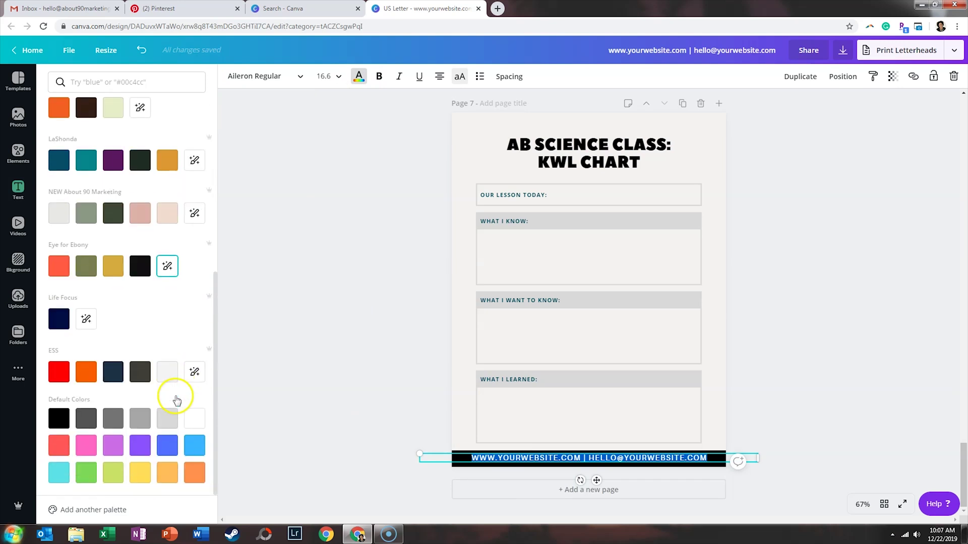
{"action": "left_click", "coordinate": [194, 418]}
{"action": "left_click", "coordinate": [305, 409]}
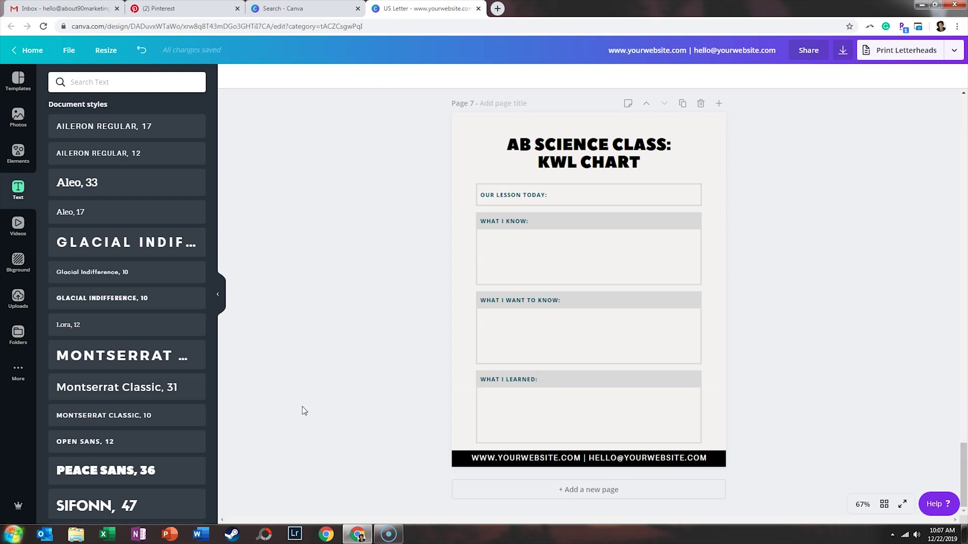
{"action": "scroll", "coordinate": [287, 404], "scroll_direction": "up", "scroll_amount": 10}
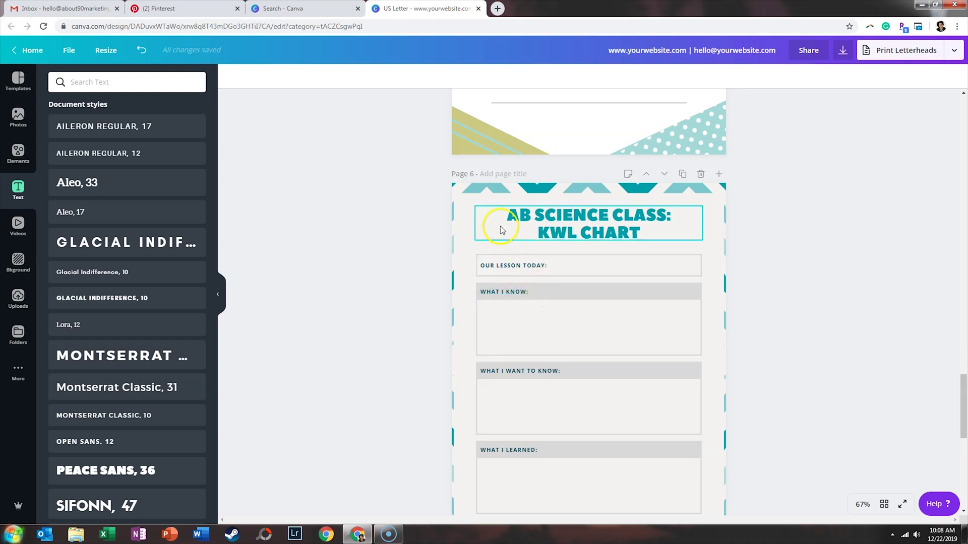
{"action": "scroll", "coordinate": [456, 242], "scroll_direction": "down", "scroll_amount": 5}
{"action": "scroll", "coordinate": [454, 265], "scroll_direction": "down", "scroll_amount": 4}
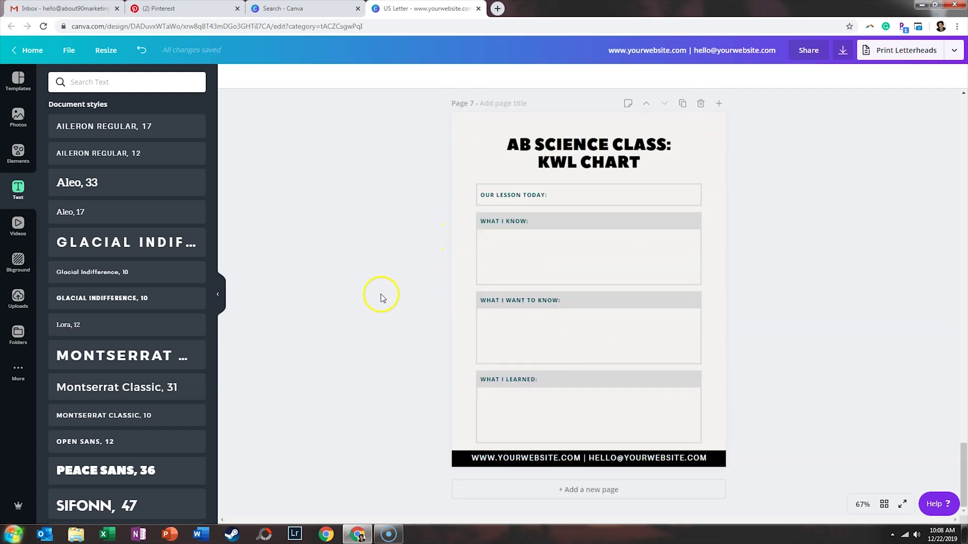